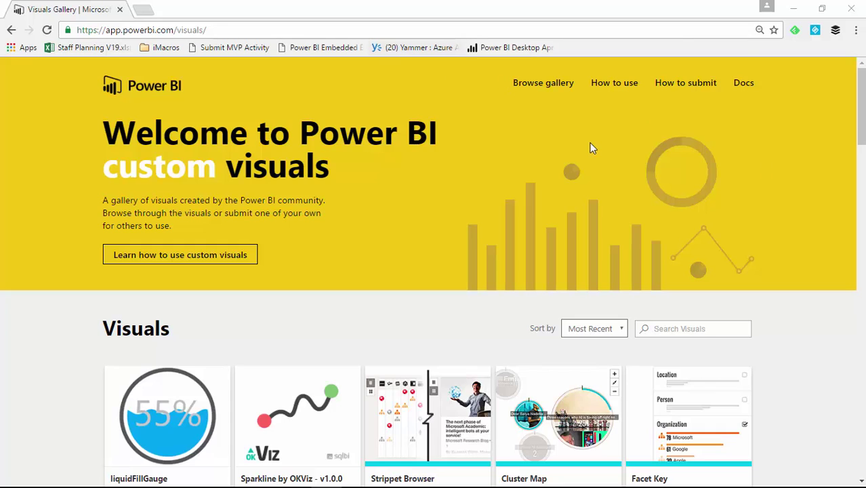
- Browse the custom visuals gallery, view the DialGauge visual's details, and close them
scroll(591, 147, down, 10)
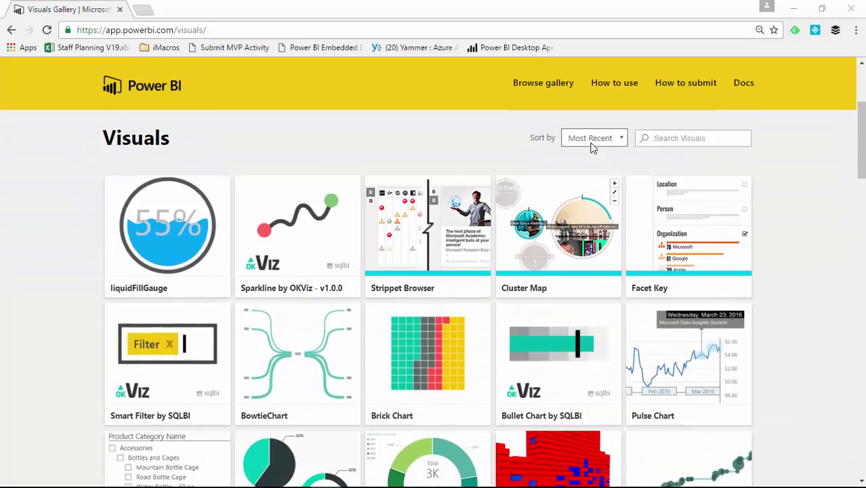
scroll(591, 148, down, 5)
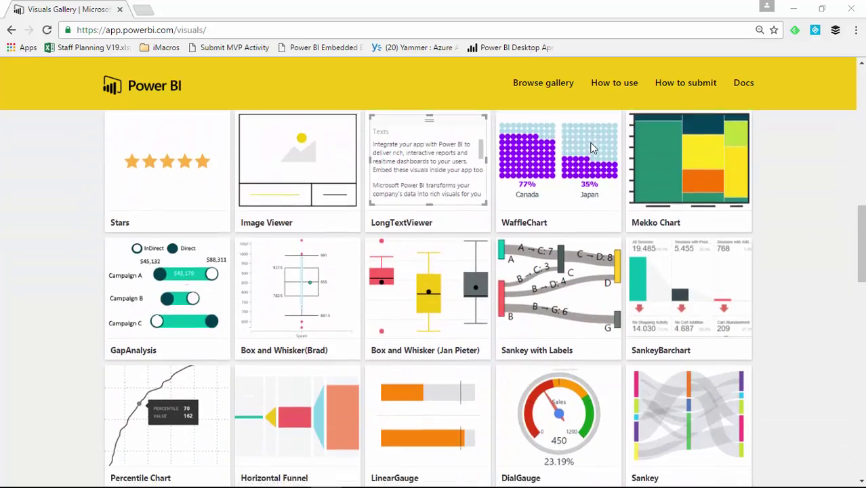
scroll(583, 202, up, 2)
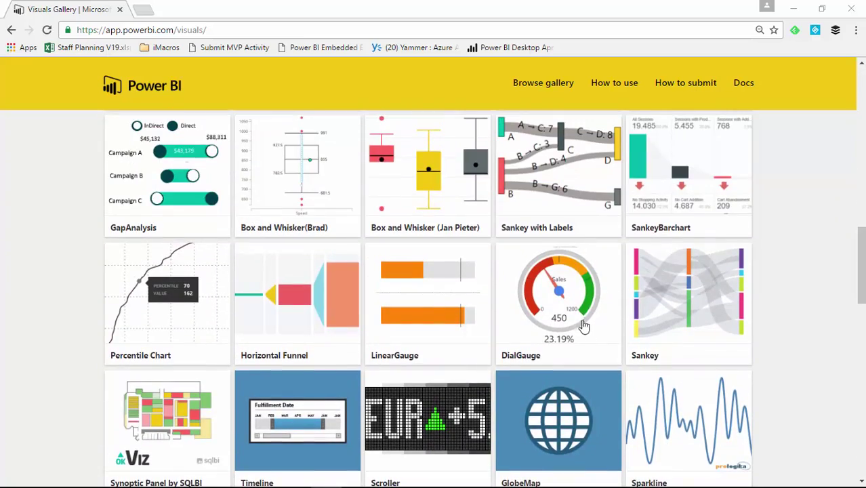
click(571, 304)
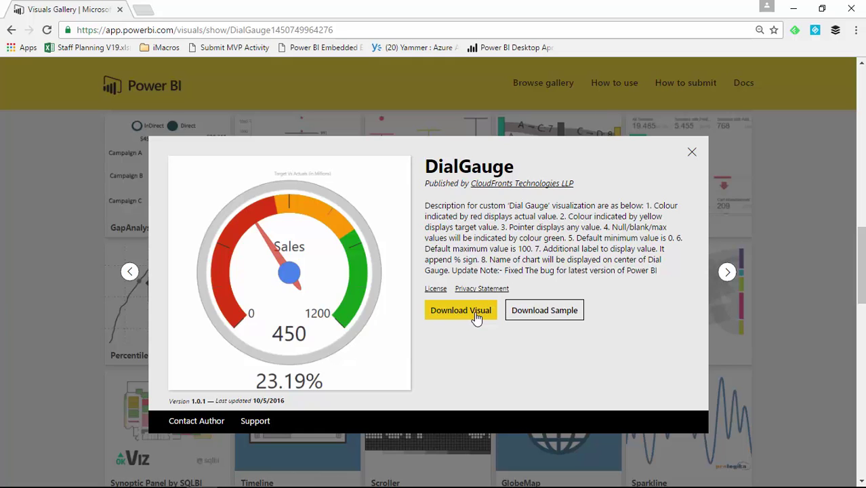
click(692, 153)
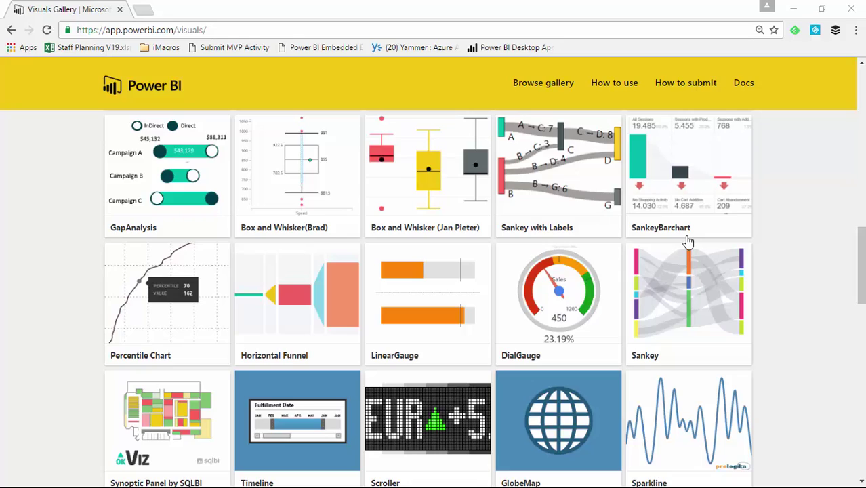
- Switch to Power BI Desktop and load the KPI table from the Excel workbook Sales Goals.xlsx
key(alt+Tab)
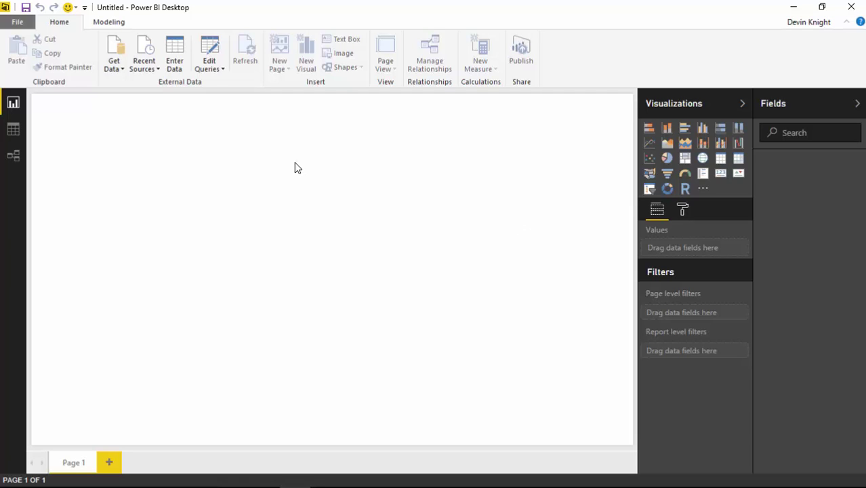
click(115, 68)
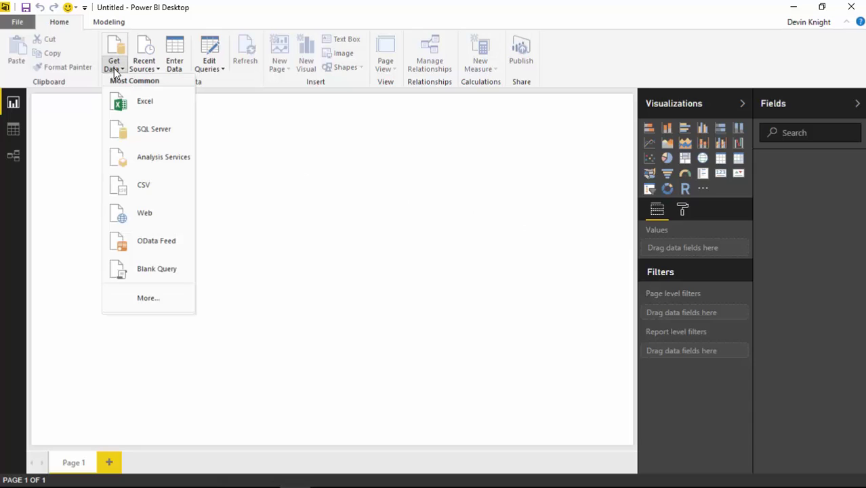
click(160, 103)
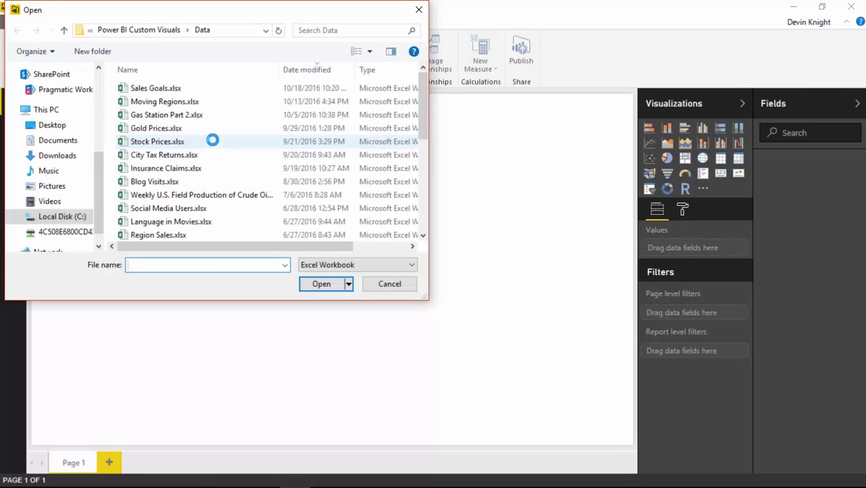
click(180, 92)
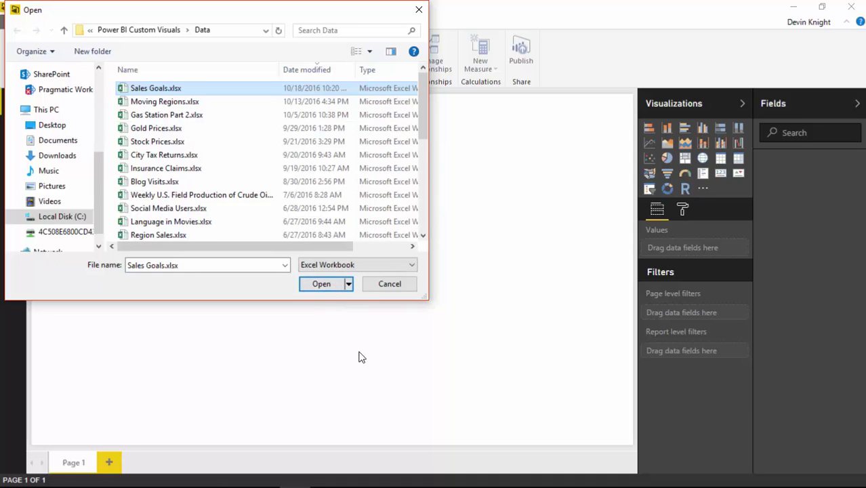
click(321, 284)
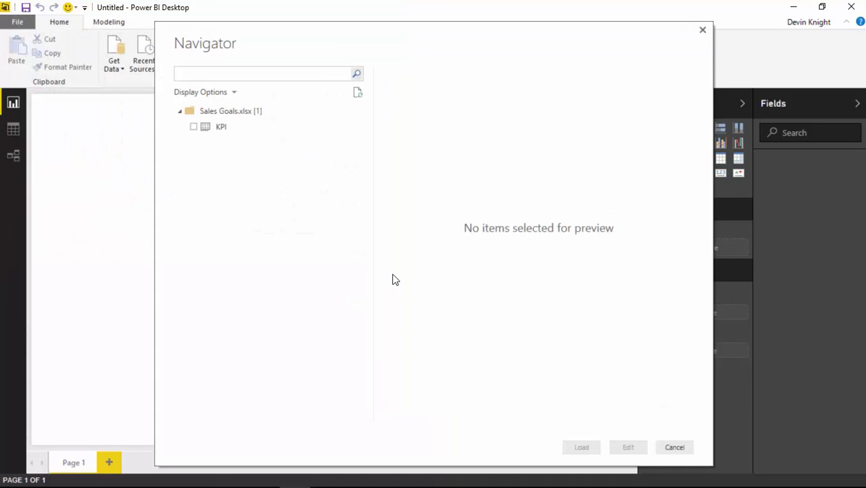
click(193, 128)
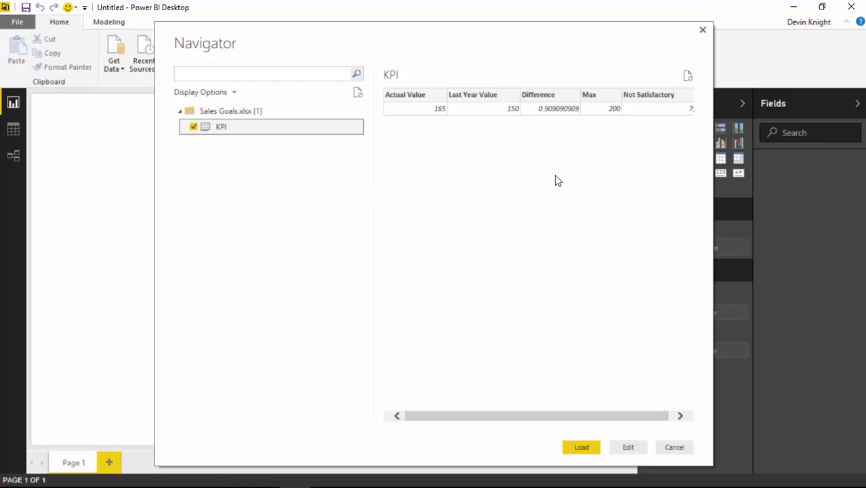
click(574, 449)
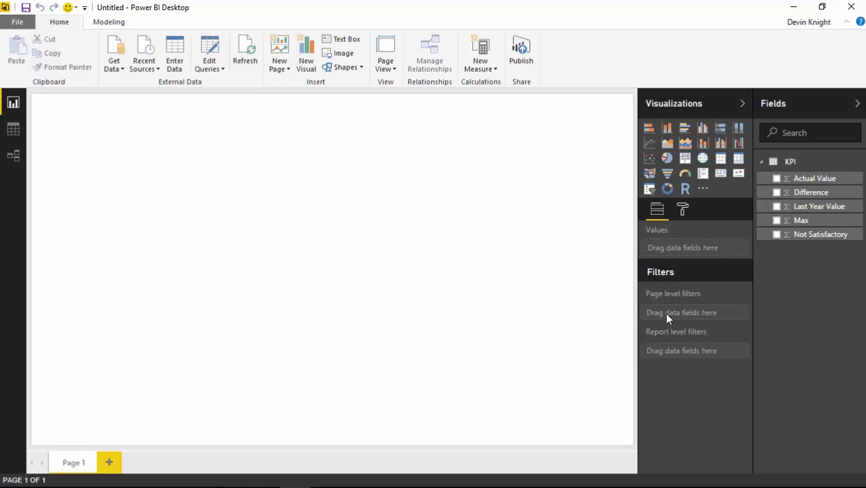
- Create a table visual with the Actual Value, Difference, Last Year Value, Max and Not Satisfactory fields
click(777, 180)
click(777, 193)
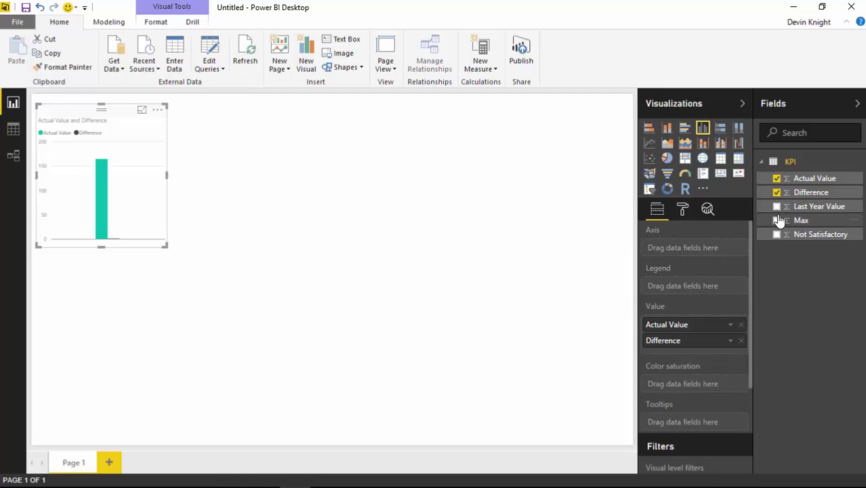
click(777, 207)
click(776, 220)
click(776, 234)
click(718, 161)
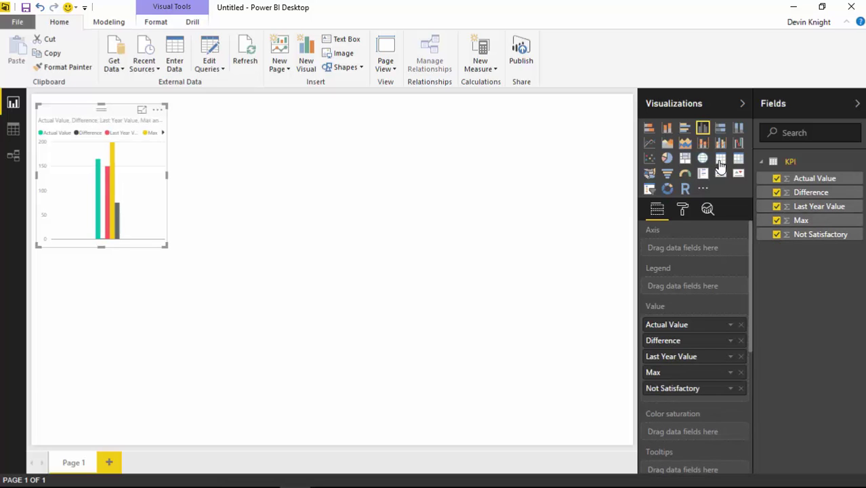
- Set the table's text size to 15 and fit it into the page's upper-right corner, about 646 wide by 118 high
click(684, 210)
click(671, 237)
drag(704, 278, 714, 278)
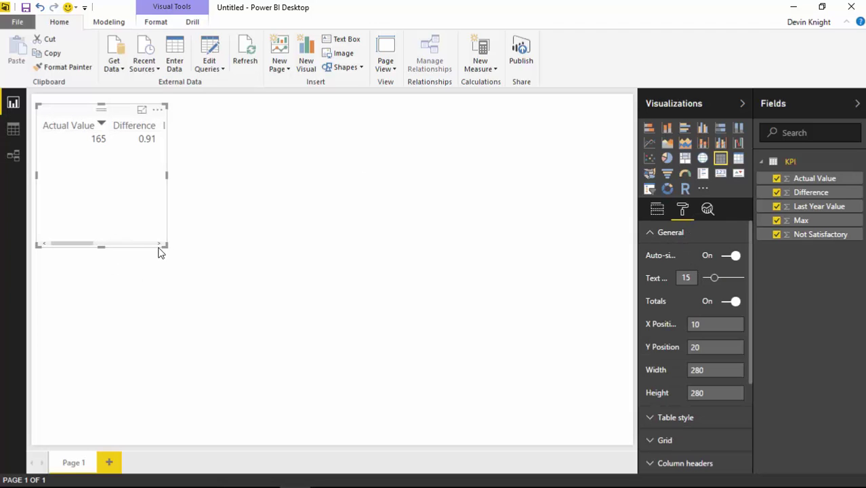
drag(166, 244, 401, 232)
drag(276, 118, 552, 101)
drag(265, 222, 331, 162)
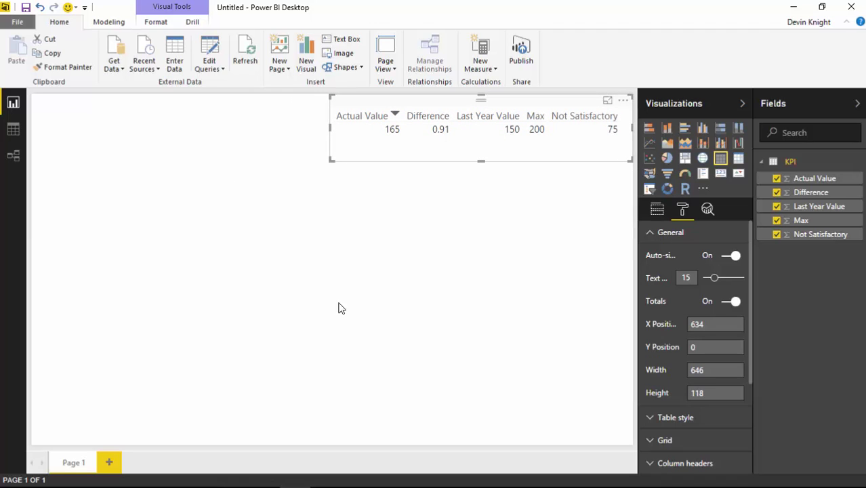
click(284, 212)
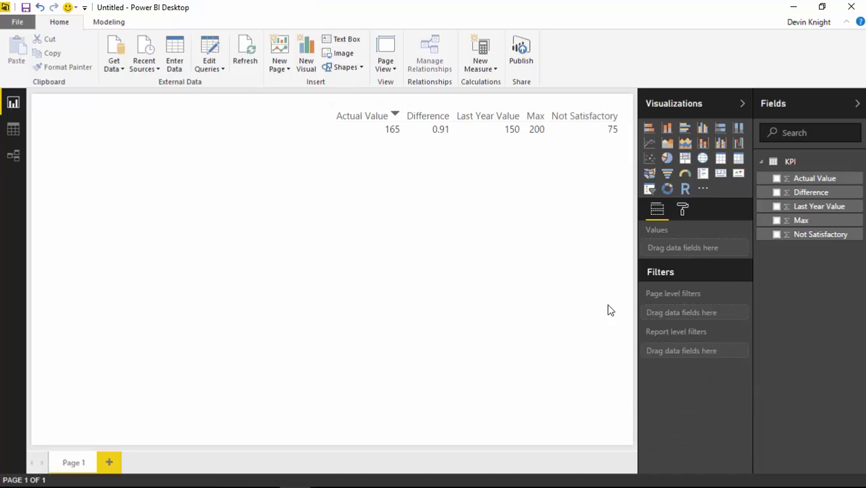
- Import the custom visual DialGauge.1.0.1.pbiviz from the Custom Visuals folder into the report
click(704, 191)
click(738, 205)
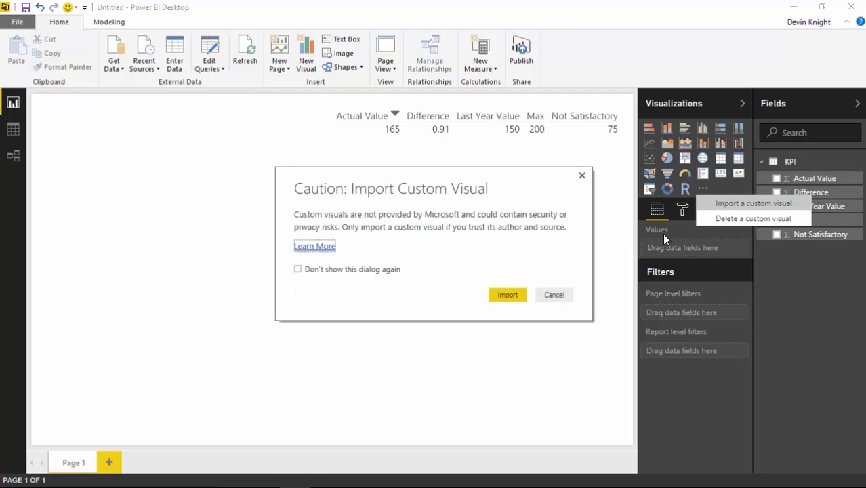
click(502, 296)
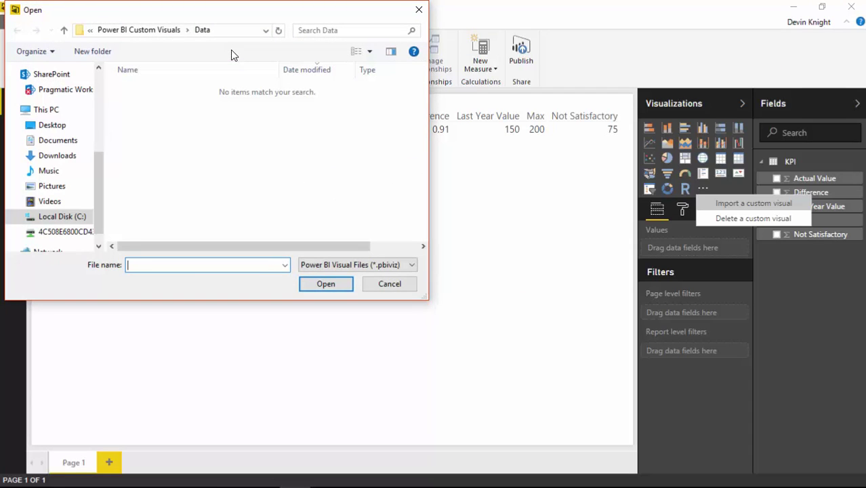
click(171, 29)
double_click(209, 88)
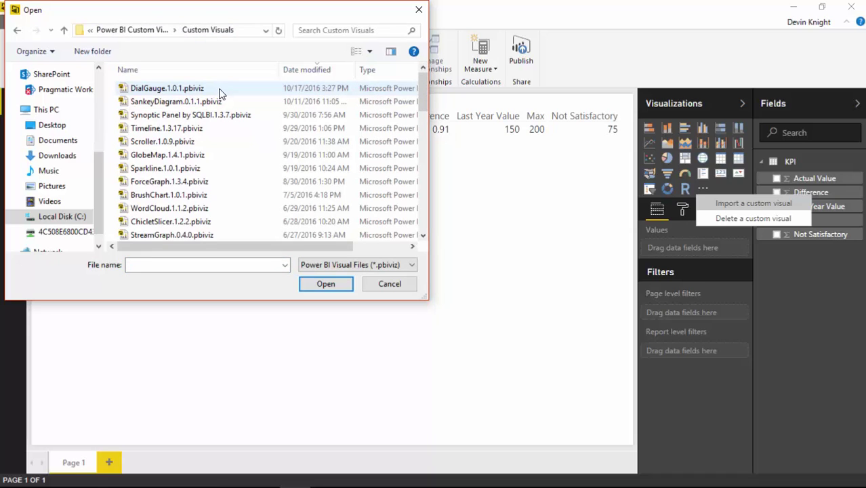
click(204, 88)
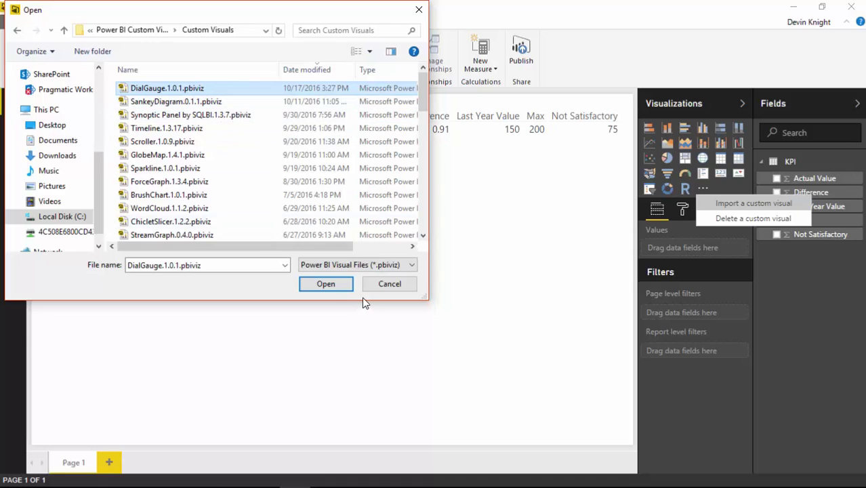
click(325, 283)
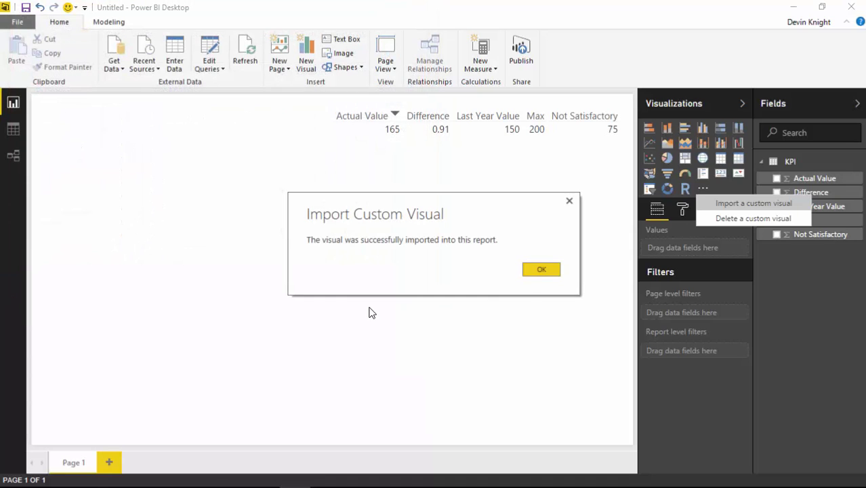
click(540, 270)
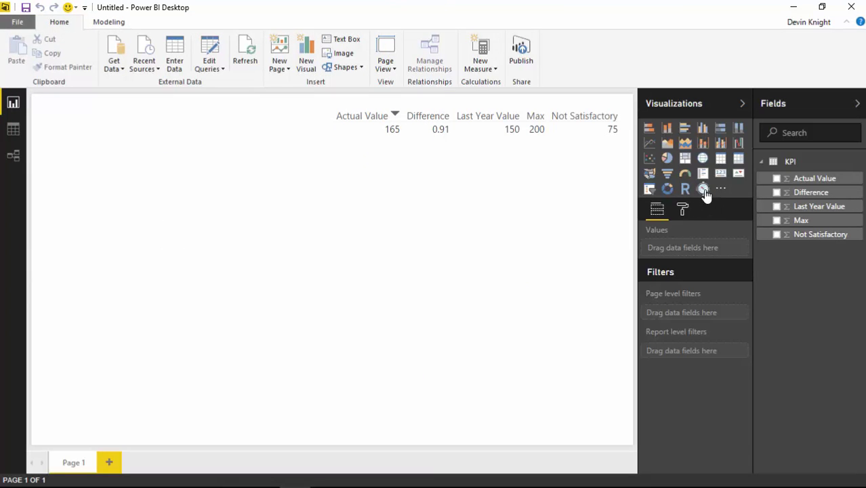
- Add a DialGauge visual to the page and enlarge it to fill most of the area left of and below the table
click(705, 192)
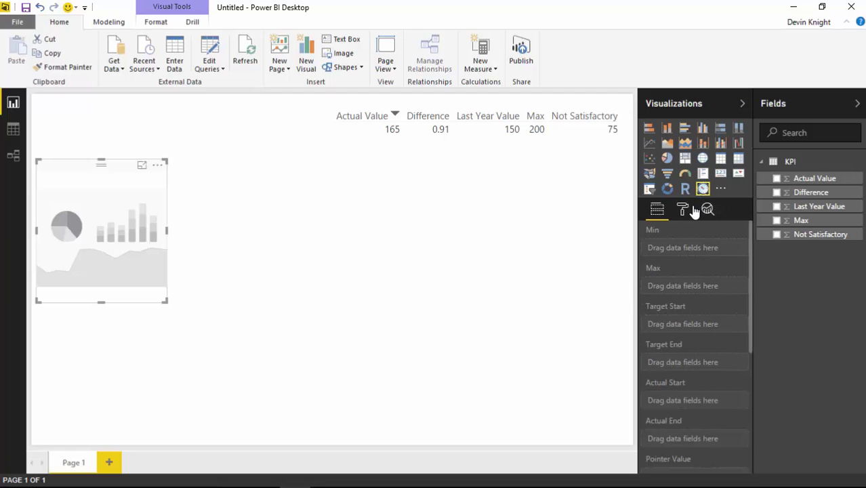
drag(164, 300, 224, 327)
drag(269, 355, 323, 417)
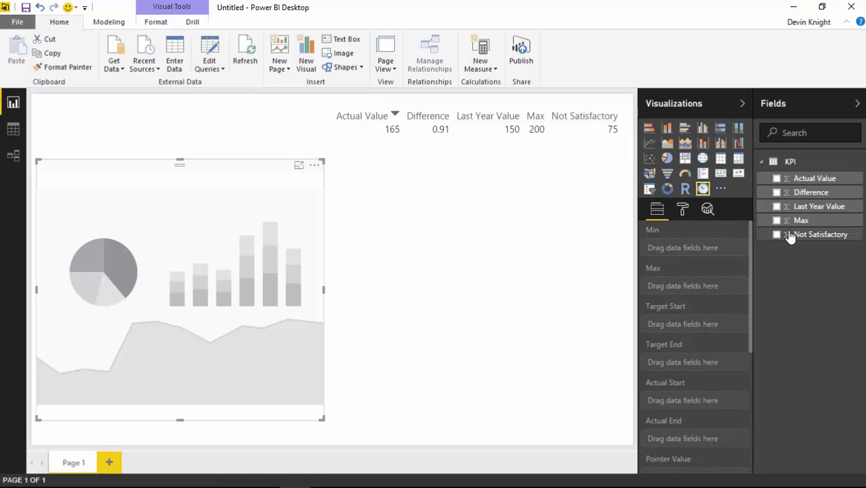
- Assign the Max field to the dial gauge's Max and the Actual Value field to its Pointer Value
drag(798, 221, 708, 286)
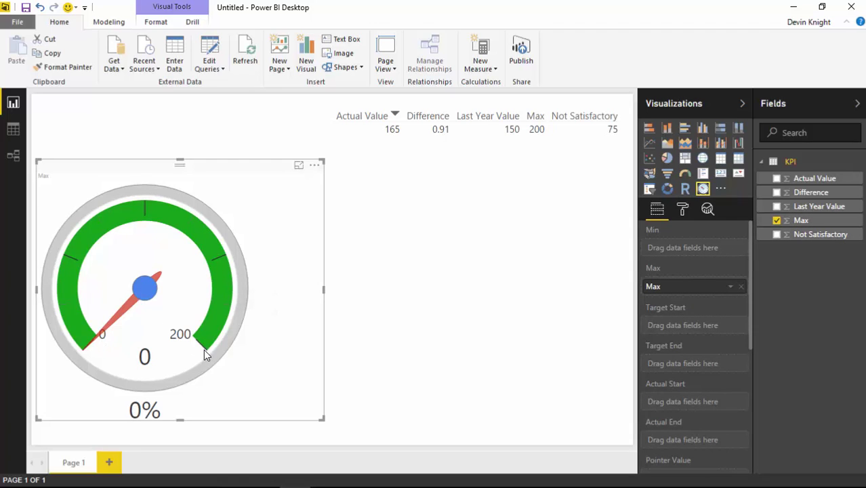
mouse_move(200, 344)
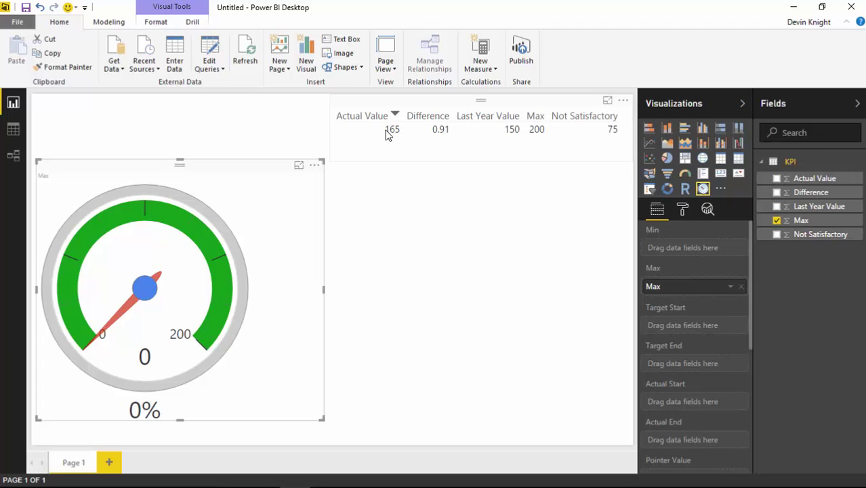
drag(750, 256, 752, 324)
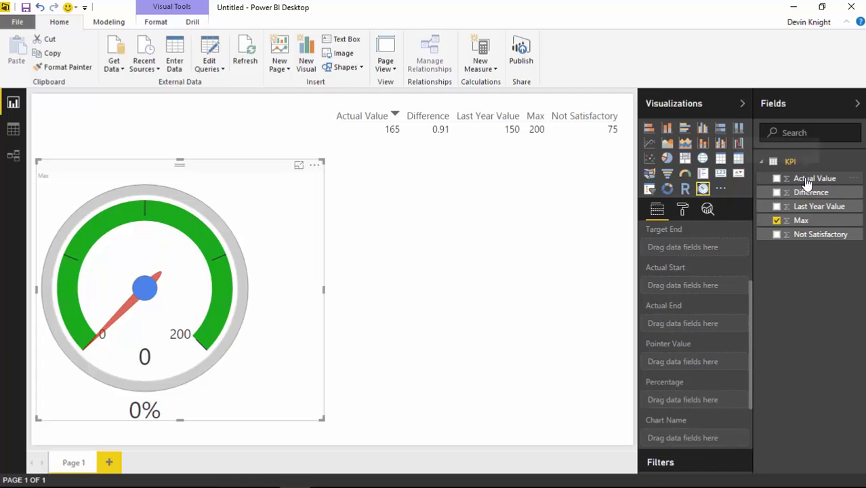
drag(810, 183, 706, 365)
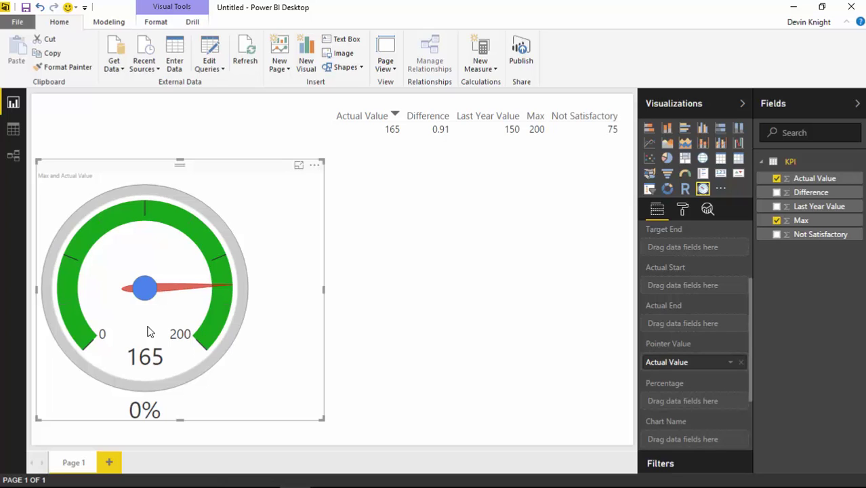
- Assign the Not Satisfactory field to the dial gauge's Actual End
mouse_move(216, 264)
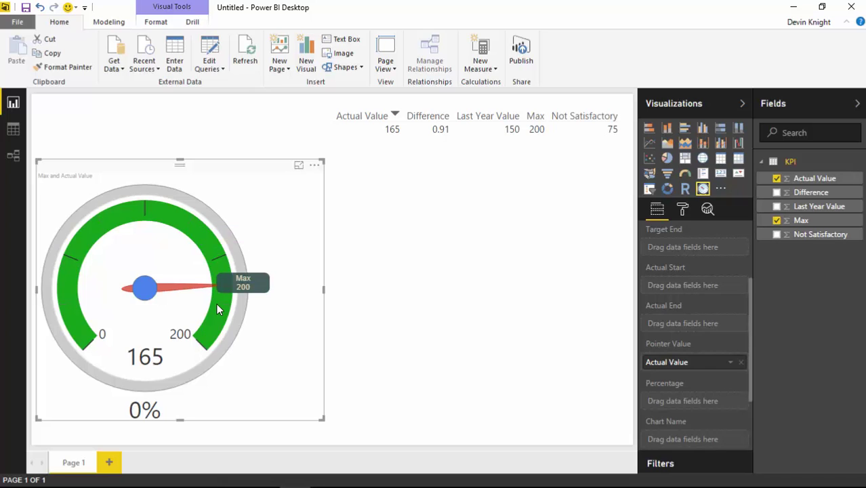
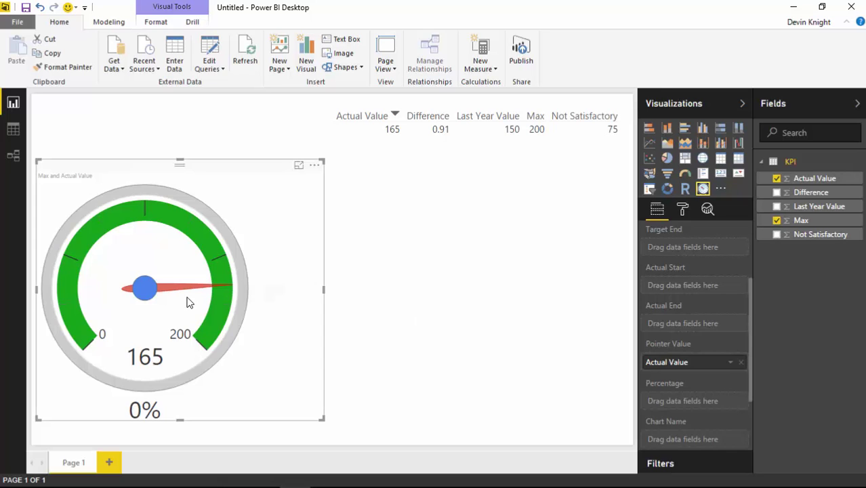
mouse_move(75, 283)
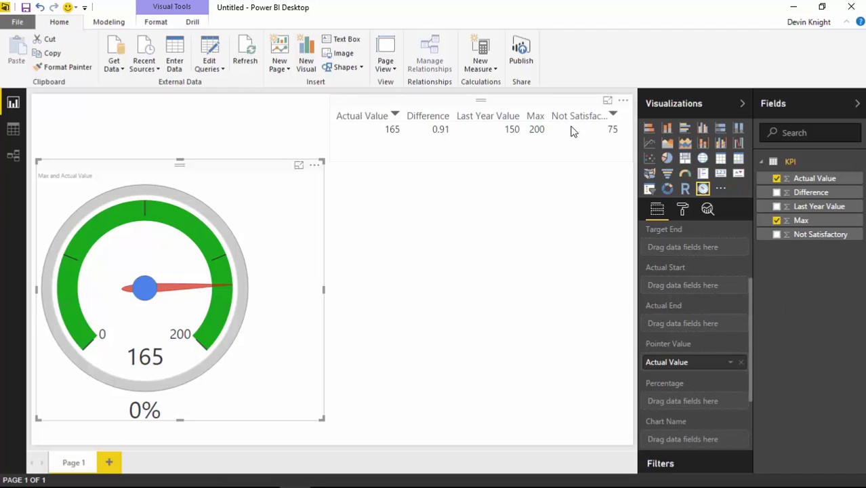
drag(825, 238, 720, 330)
mouse_move(84, 344)
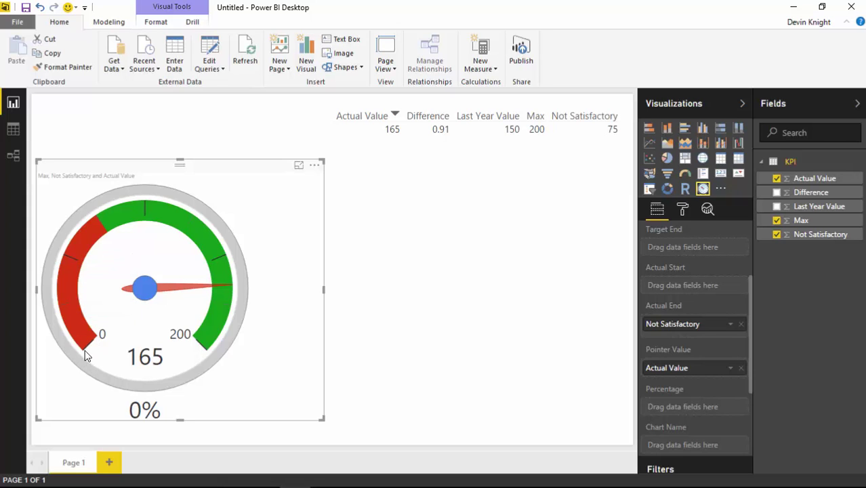
- Assign the Last Year Value field to the dial gauge's Target End
mouse_move(76, 256)
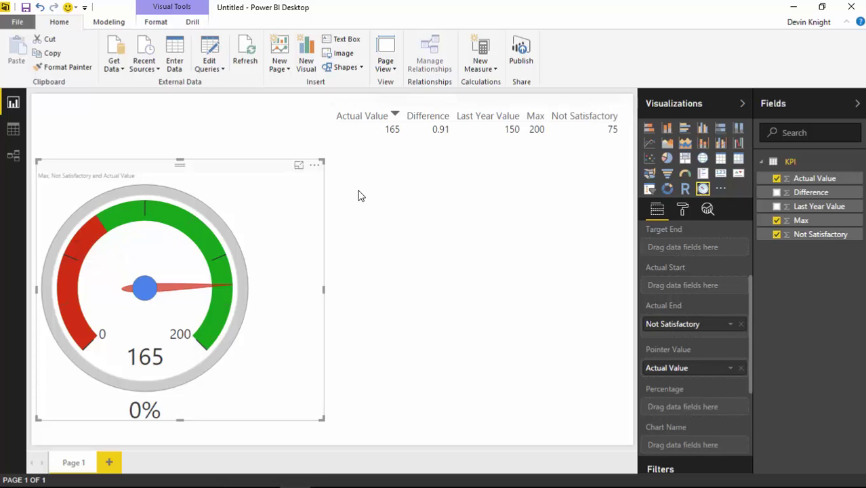
mouse_move(149, 223)
drag(750, 308, 753, 266)
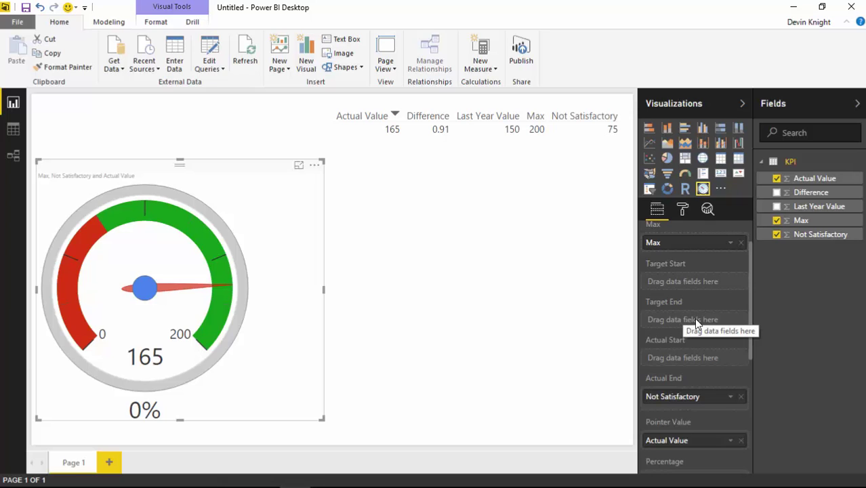
mouse_move(105, 235)
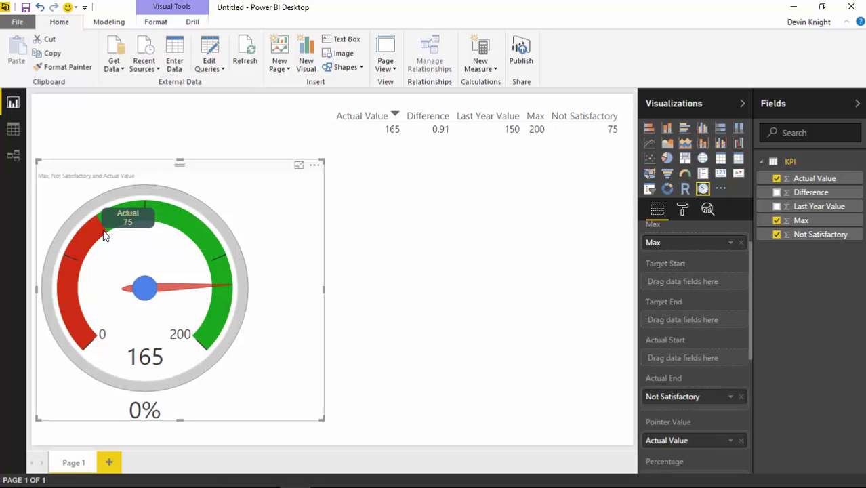
mouse_move(206, 256)
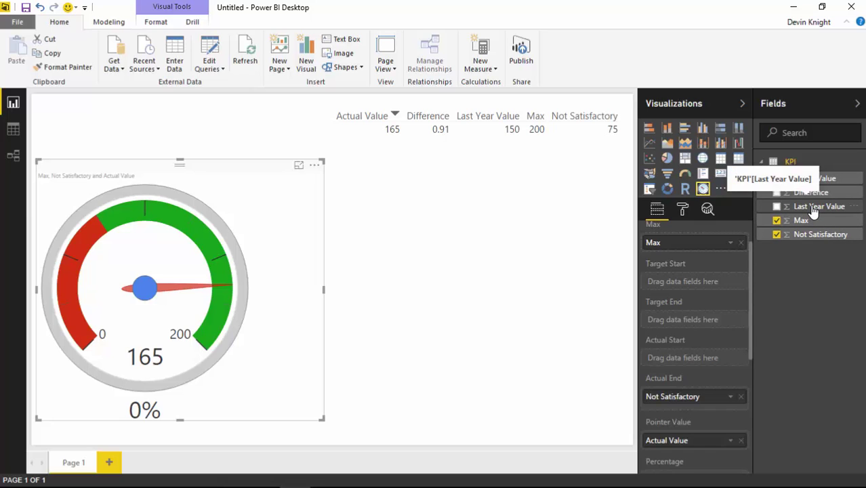
drag(815, 210, 702, 326)
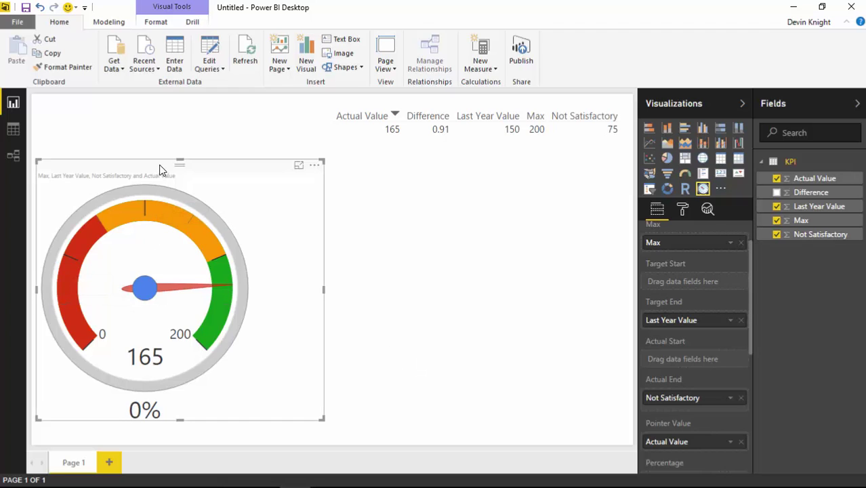
- Move the dial gauge slightly higher on the page and assign the Difference field to its Percentage
drag(168, 166, 179, 141)
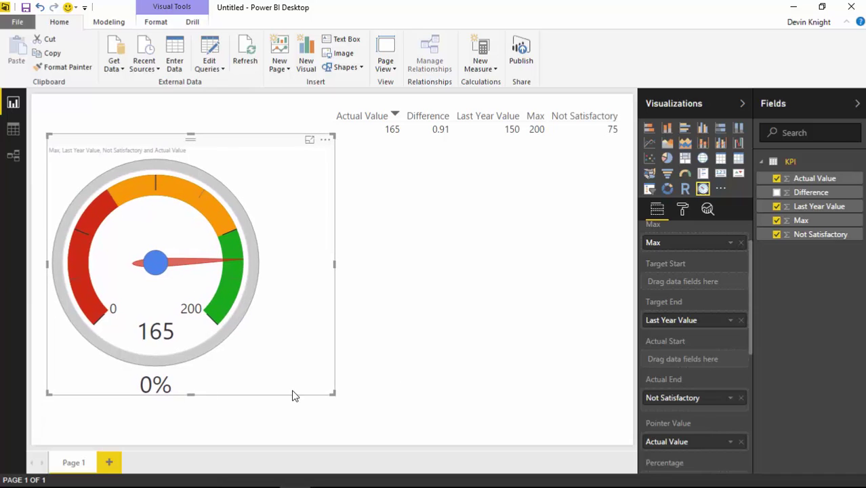
drag(753, 302, 713, 370)
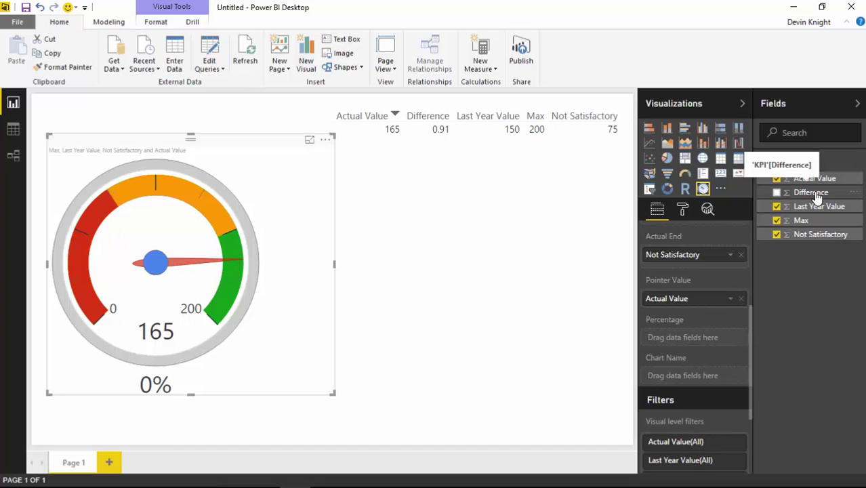
drag(817, 196, 711, 339)
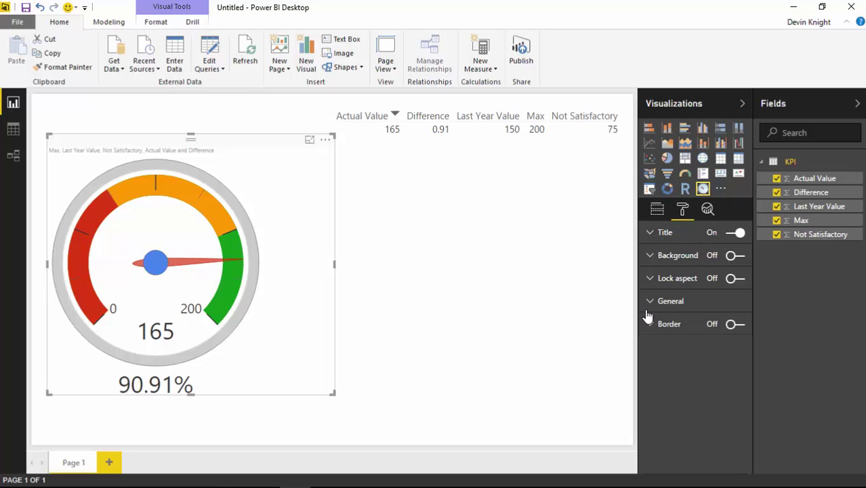
- Set the dial gauge's title text to "Performance Gauge"
click(651, 232)
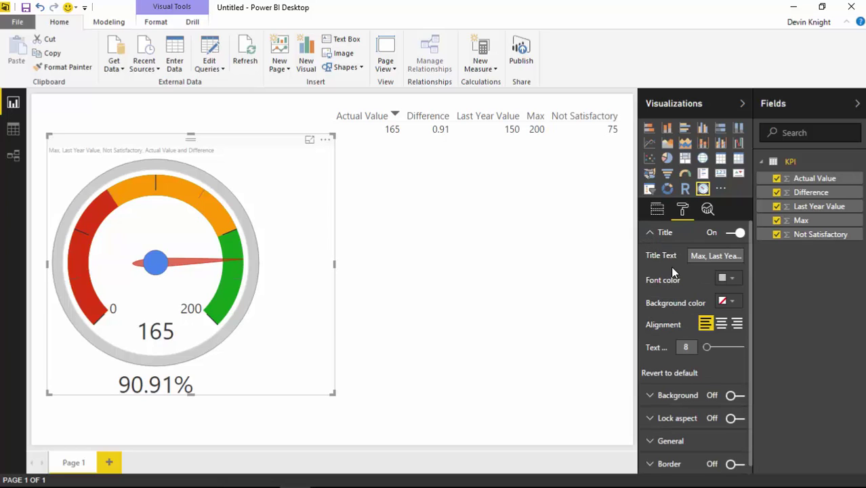
click(691, 256)
key(BackSpace)
text(Performance )
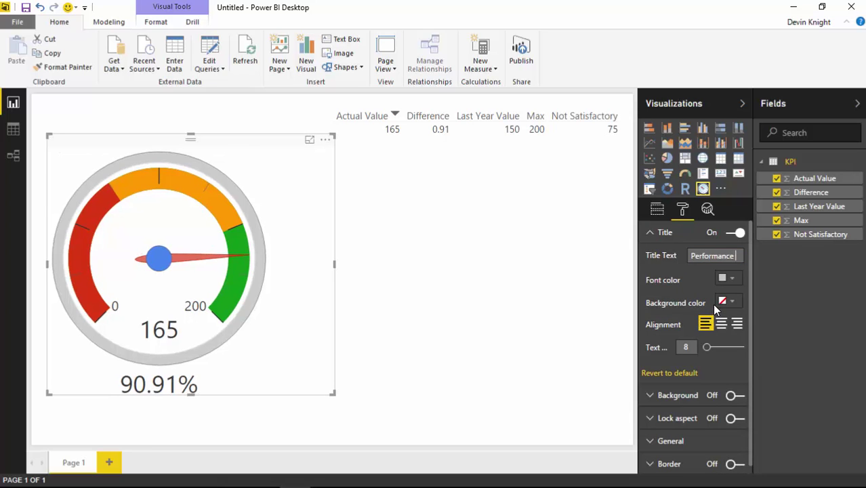
text(Gauge)
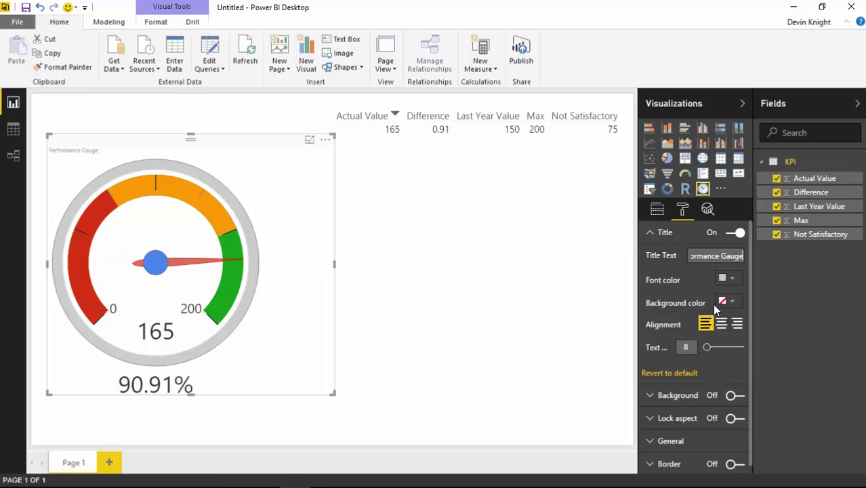
- Format the gauge title with centre alignment, text size 20 and a black font color
click(721, 324)
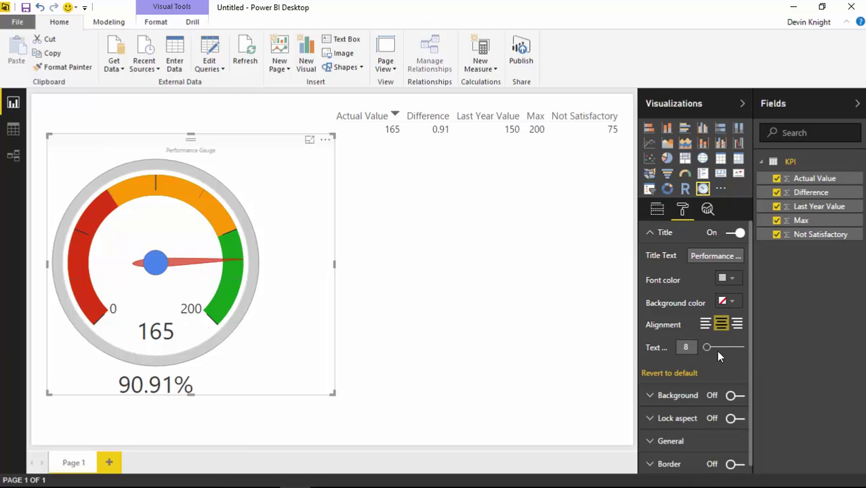
click(709, 348)
drag(710, 349, 719, 349)
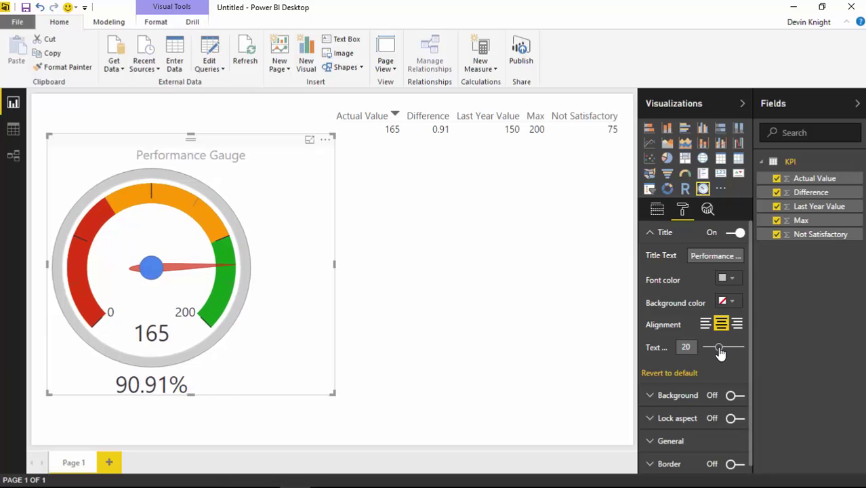
click(726, 278)
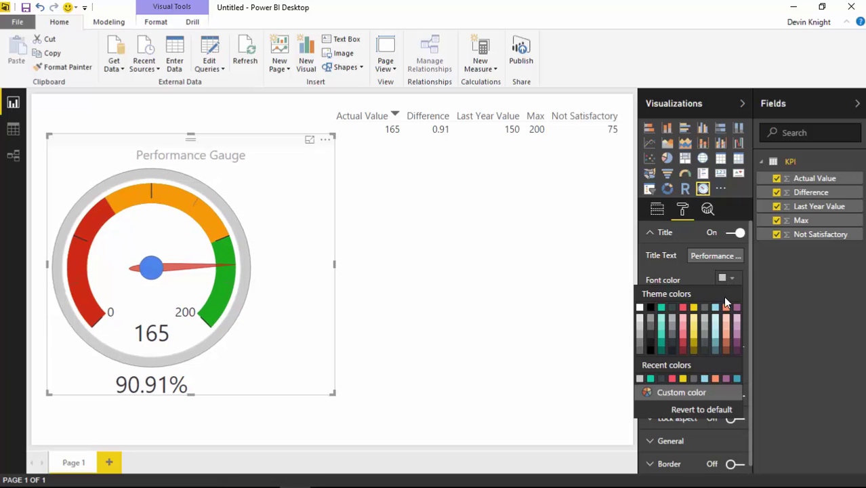
click(648, 308)
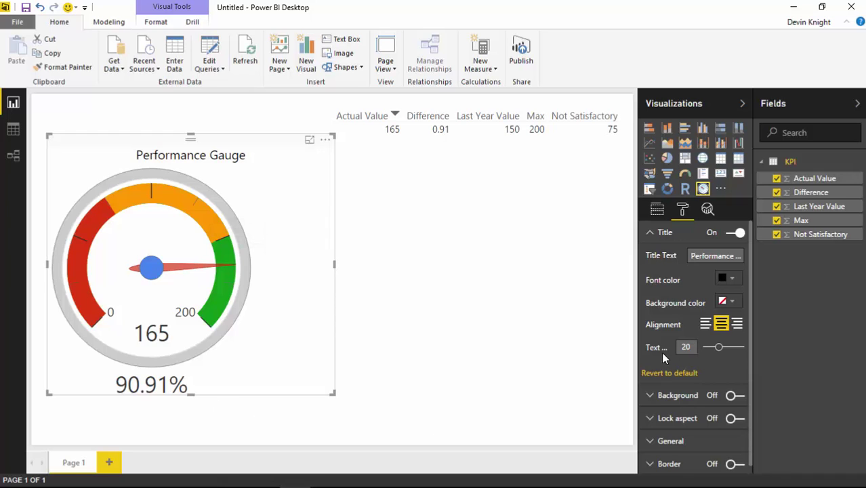
click(648, 233)
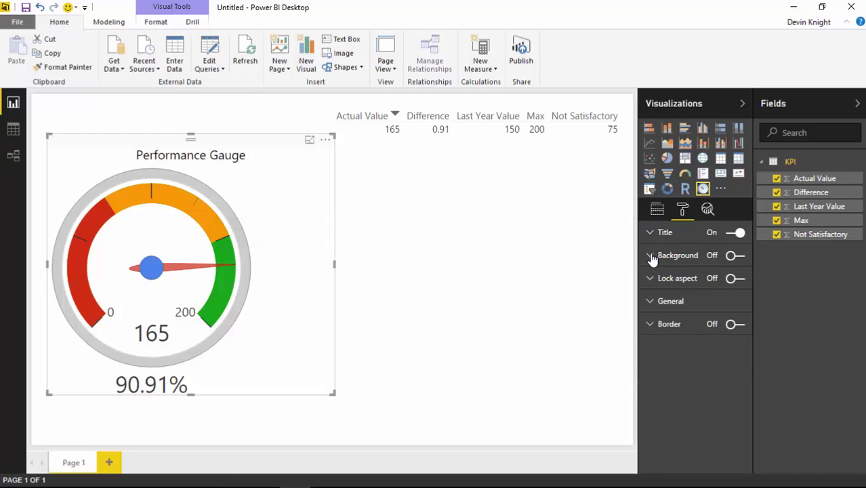
- Try a purple background with 75% transparency on the gauge, and revert the background to default
click(651, 256)
click(729, 277)
click(728, 277)
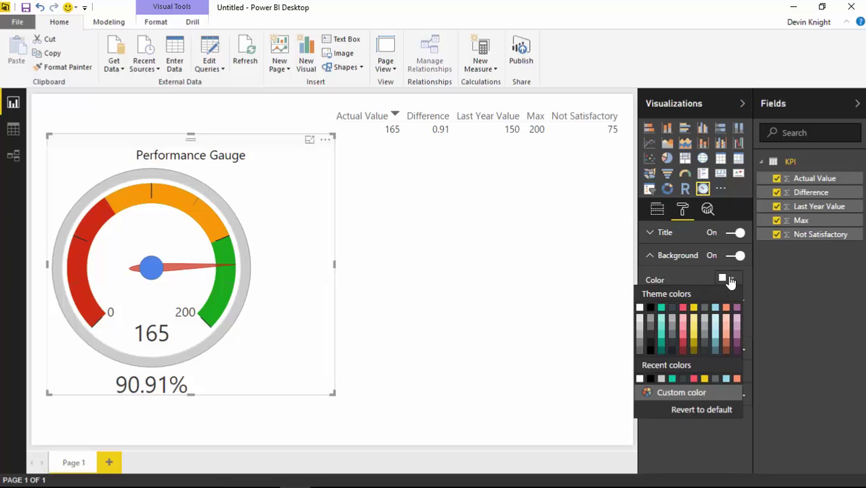
click(736, 310)
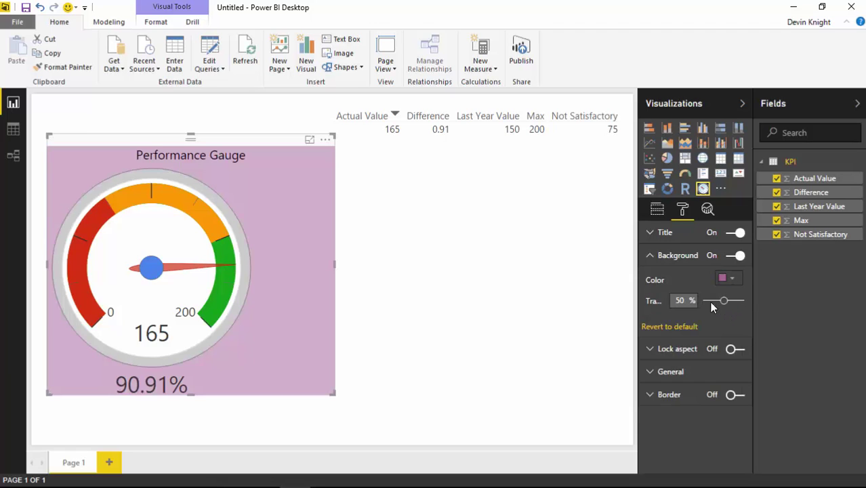
mouse_move(724, 302)
mouse_down()
mouse_move(716, 306)
mouse_move(736, 306)
mouse_up()
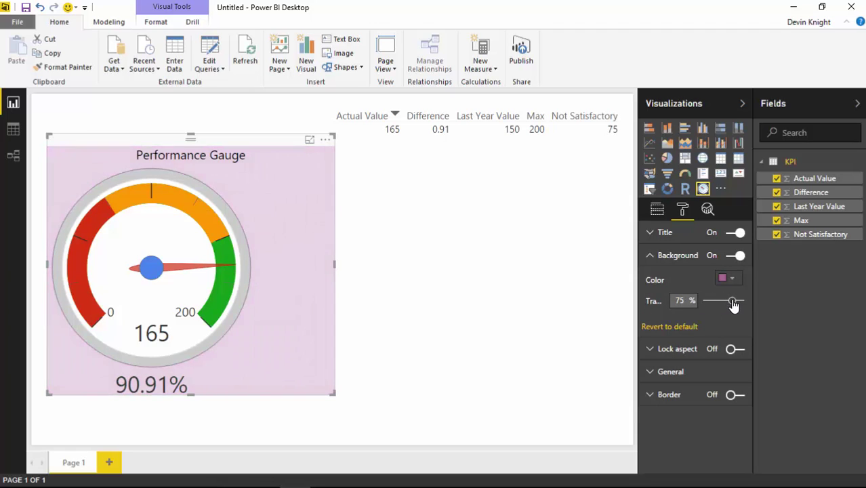
click(671, 327)
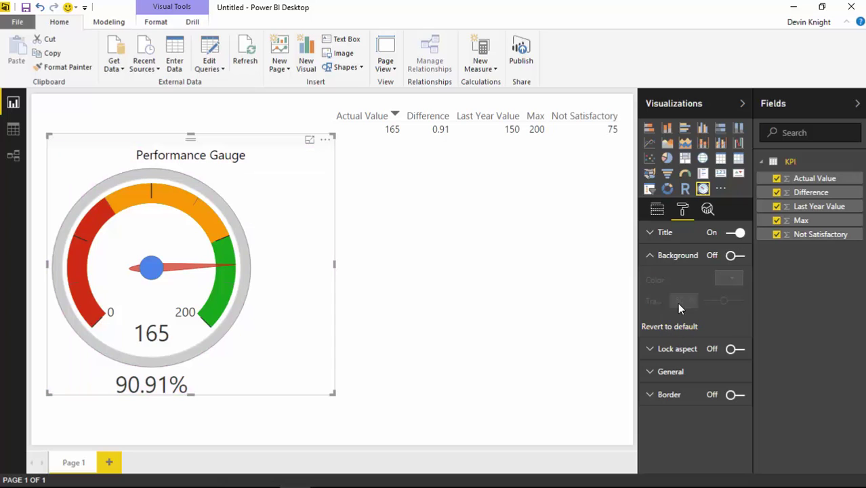
click(649, 257)
- Try resizing the gauge visual with Lock aspect on, and turn Lock aspect off again
click(651, 281)
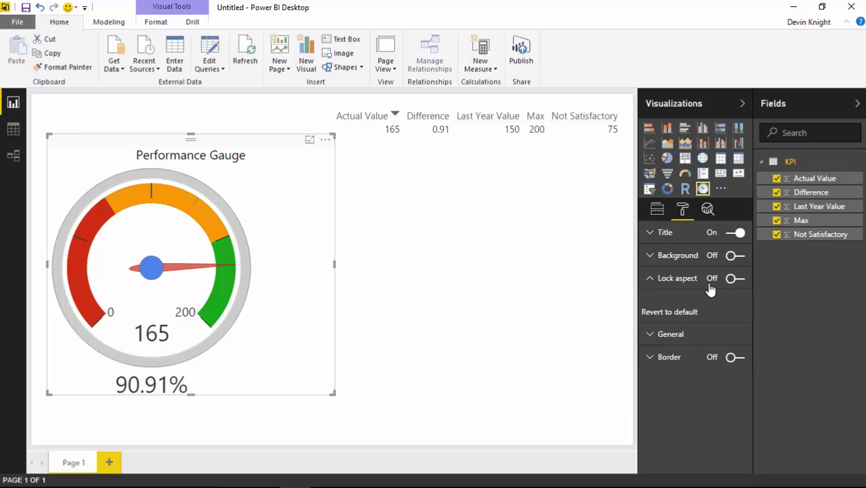
click(732, 279)
drag(332, 395, 282, 346)
drag(271, 248, 360, 356)
click(735, 278)
- Show the gauge's general position and size settings and shrink the visual to a width of 635 and height of 515
click(651, 339)
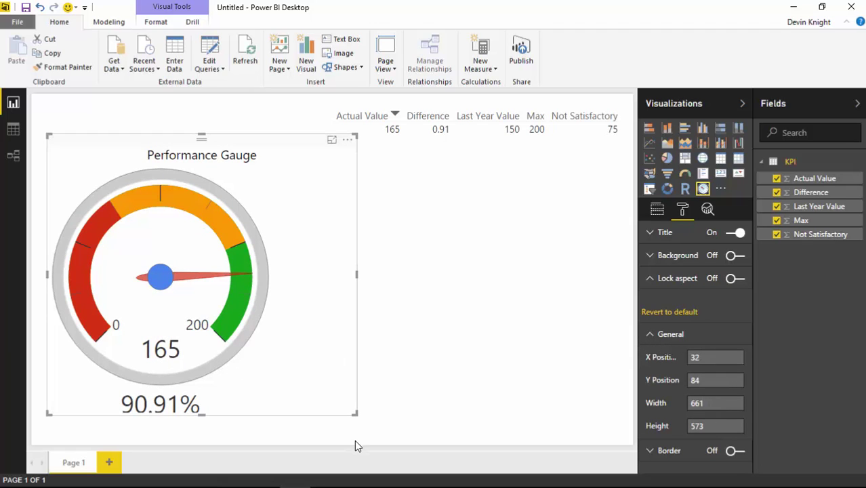
drag(355, 414, 344, 387)
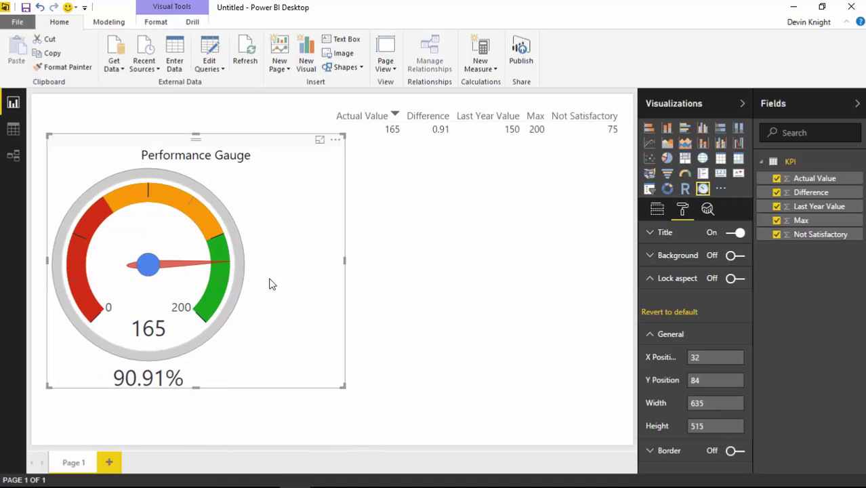
click(655, 337)
- Turn on a black border for the gauge visual and narrow it so the border fits closely around the dial
click(650, 358)
click(737, 360)
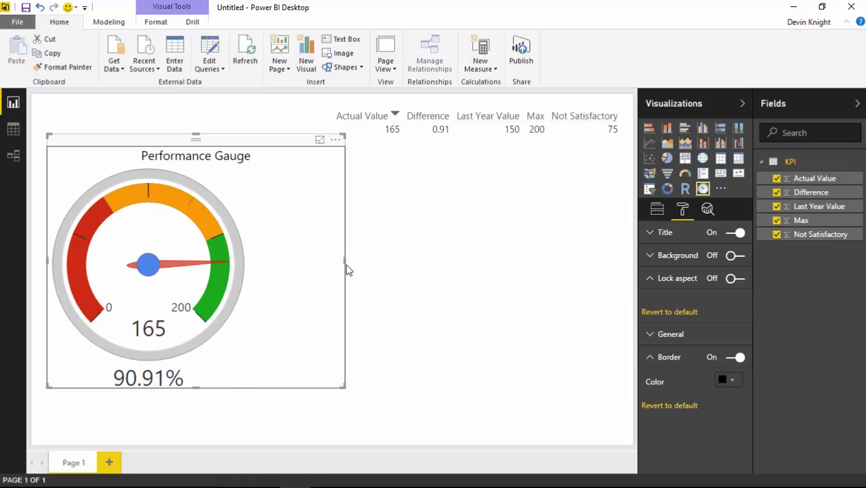
drag(342, 269, 269, 276)
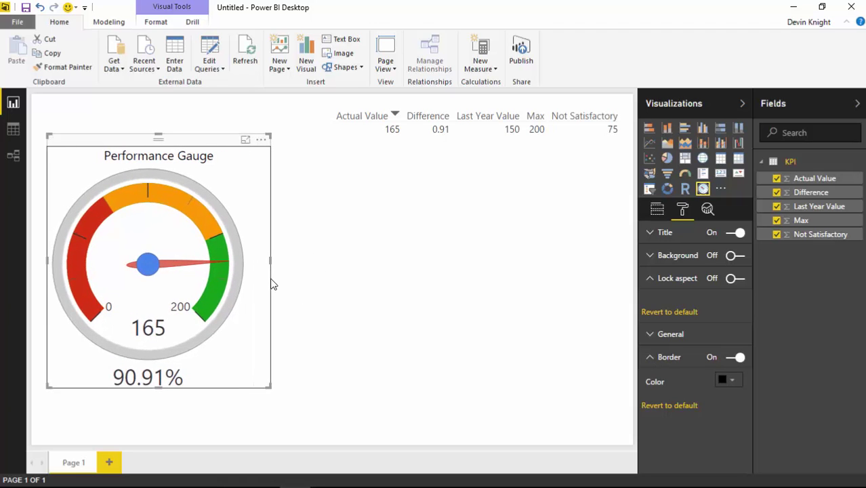
click(362, 298)
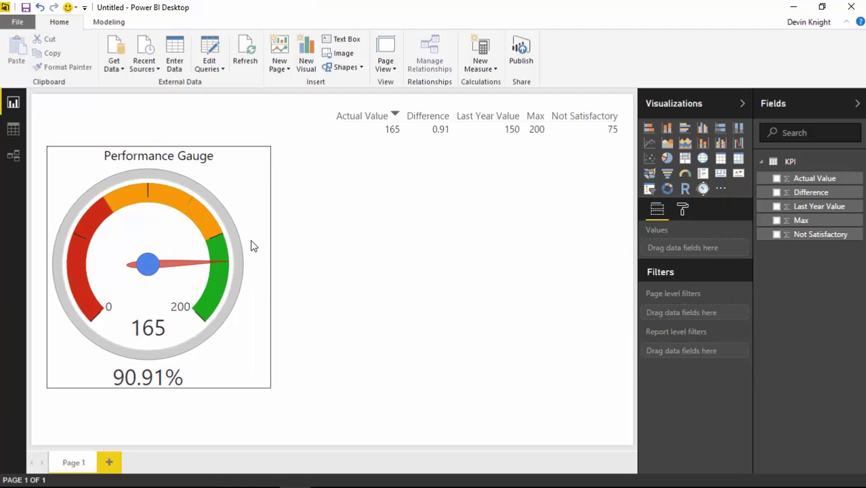
- Select the dial gauge and review its field assignments
click(251, 201)
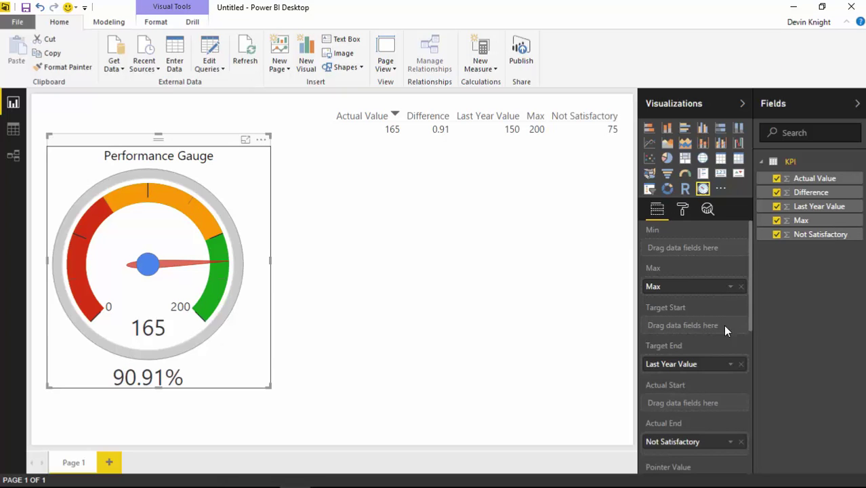
mouse_move(750, 319)
mouse_down()
mouse_move(750, 366)
mouse_move(755, 314)
mouse_up()
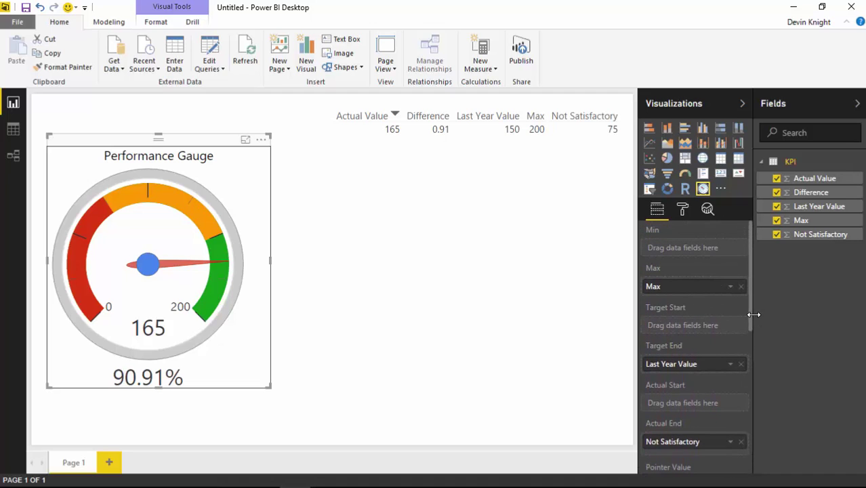